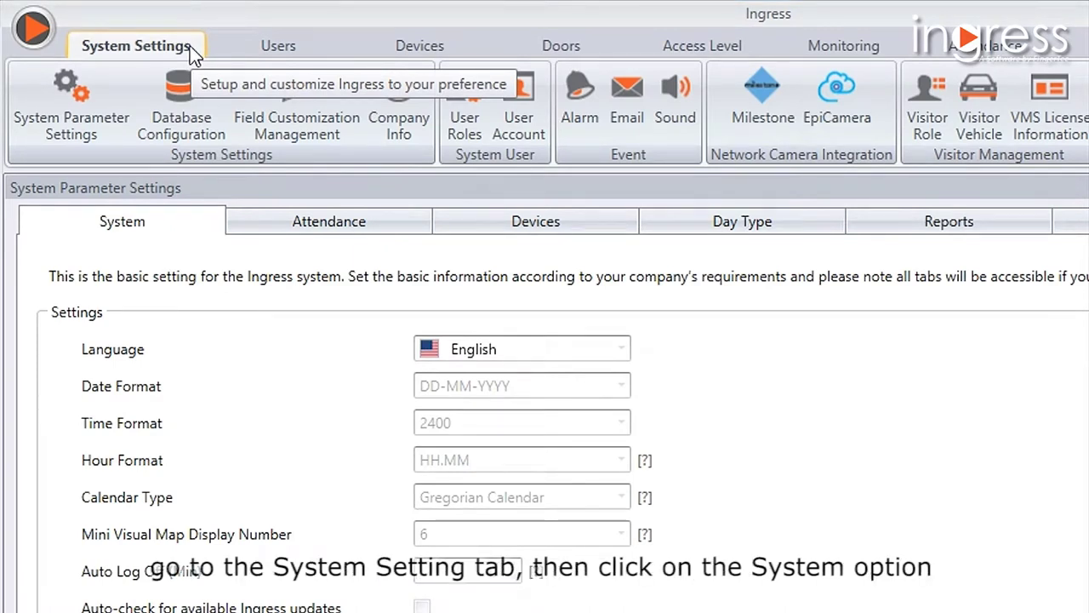
Step: Make the System settings editable and browse the languages, keeping Language on English
{"action": "left_click", "coordinate": [141, 235]}
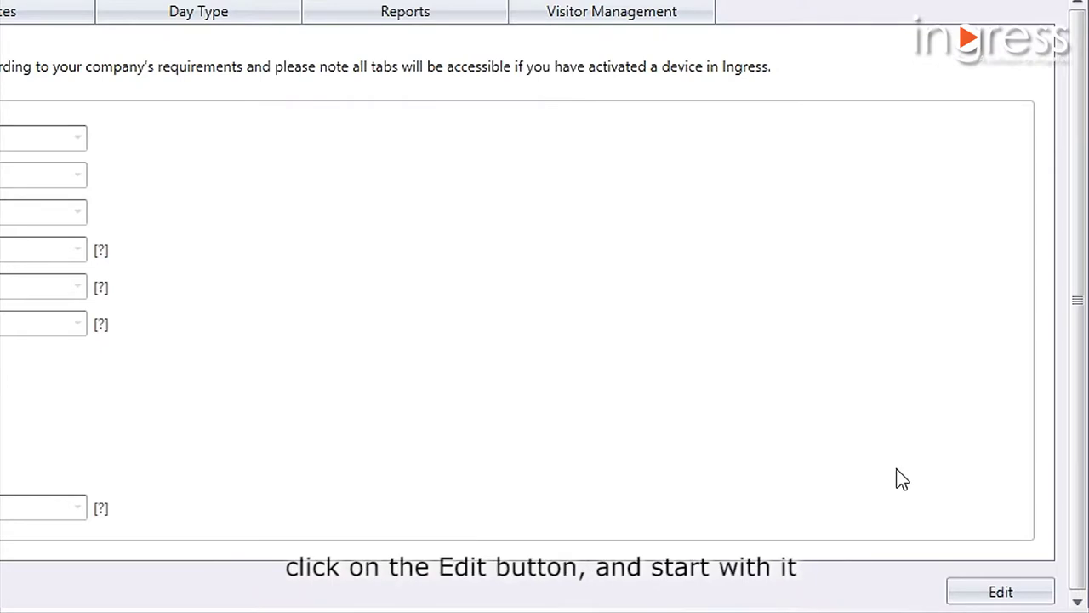
{"action": "left_click", "coordinate": [995, 588]}
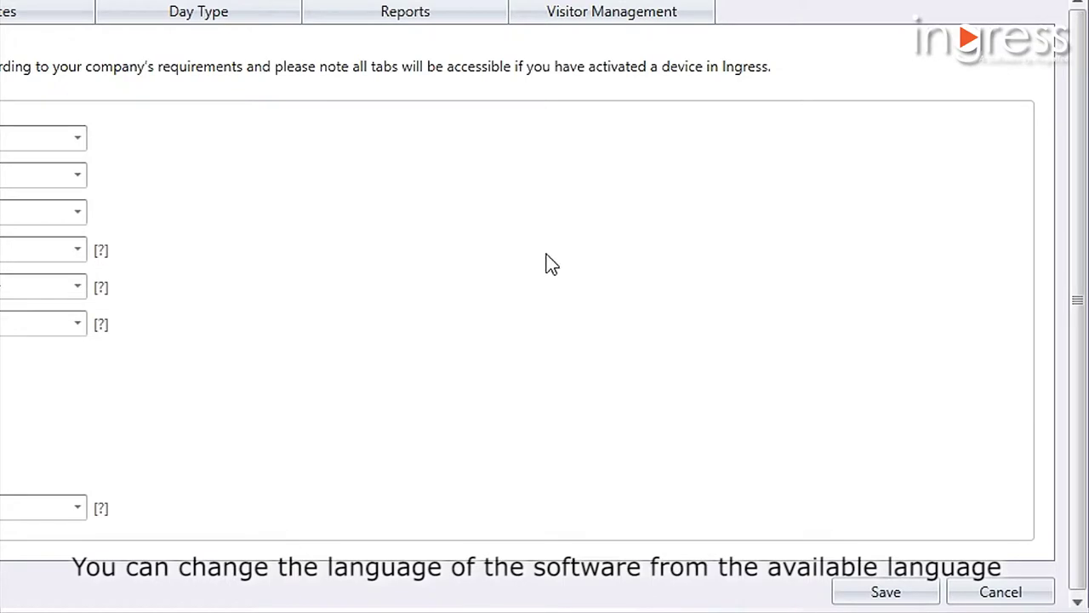
{"action": "left_click", "coordinate": [78, 137]}
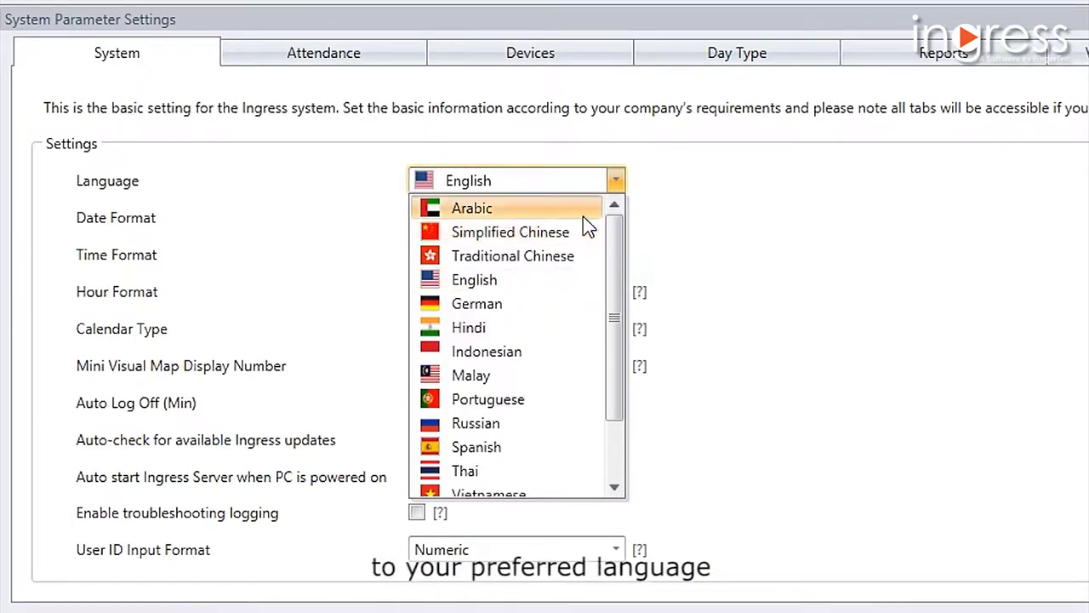
{"action": "scroll", "coordinate": [580, 220], "scroll_direction": "down", "scroll_amount": 1}
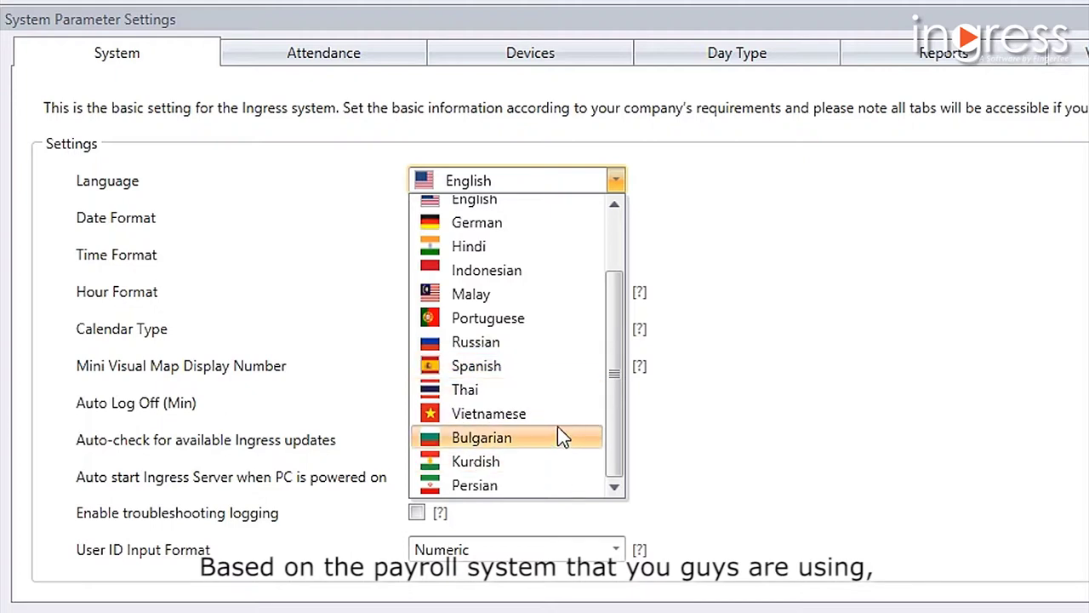
{"action": "scroll", "coordinate": [564, 294], "scroll_direction": "up", "scroll_amount": 1}
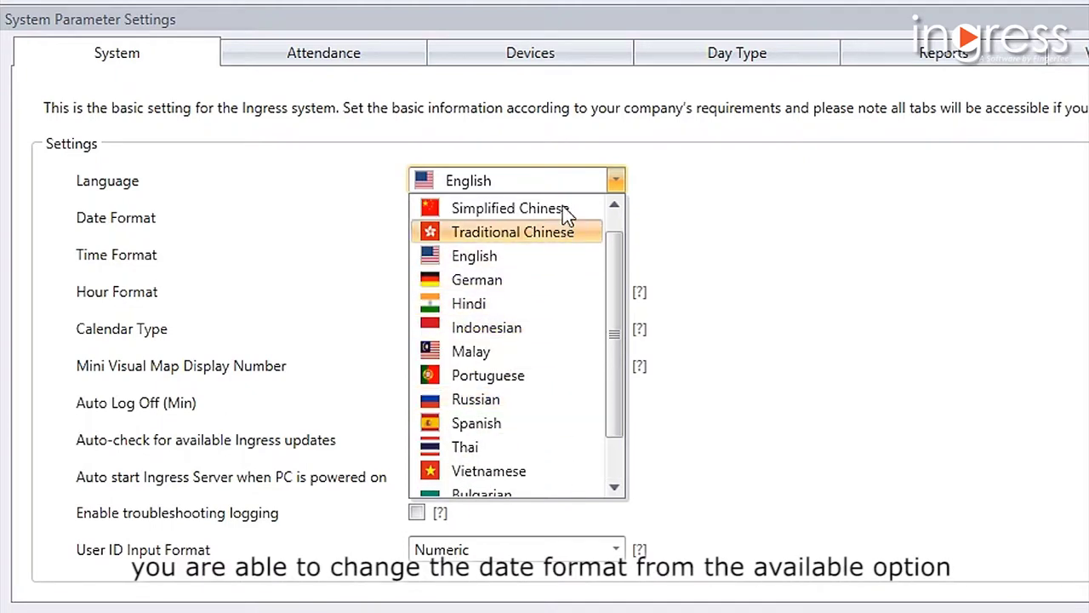
{"action": "left_click", "coordinate": [788, 233]}
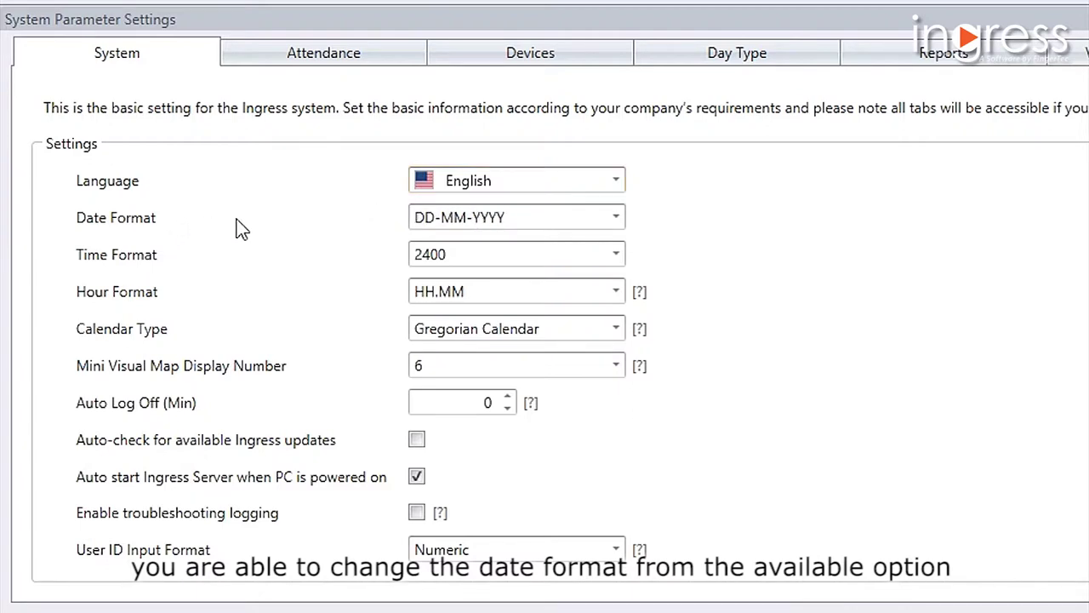
{"action": "left_click", "coordinate": [612, 222]}
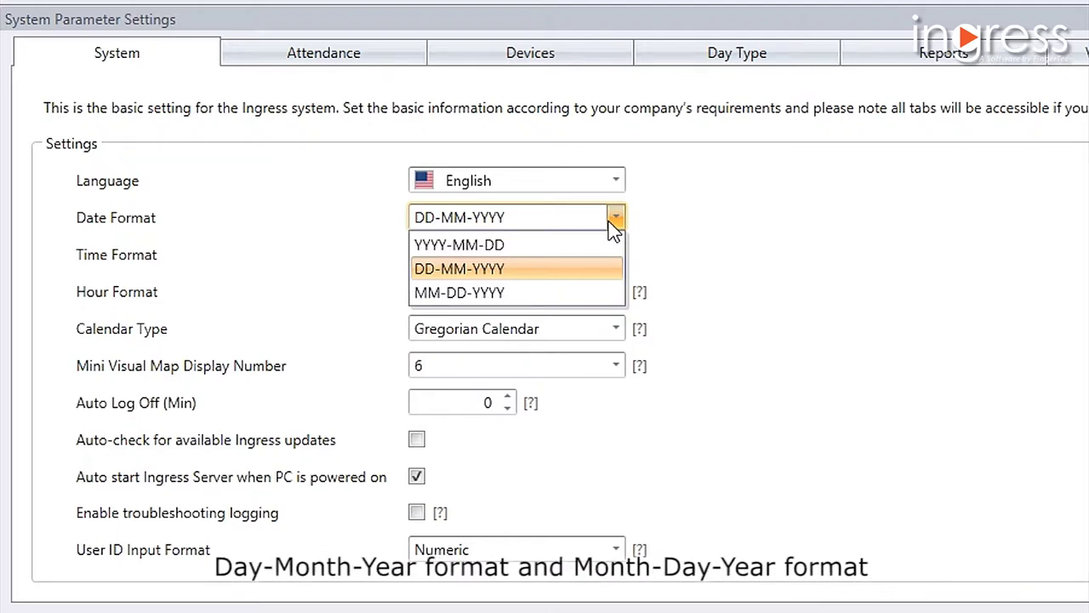
{"action": "left_click", "coordinate": [614, 221]}
{"action": "left_click", "coordinate": [616, 255]}
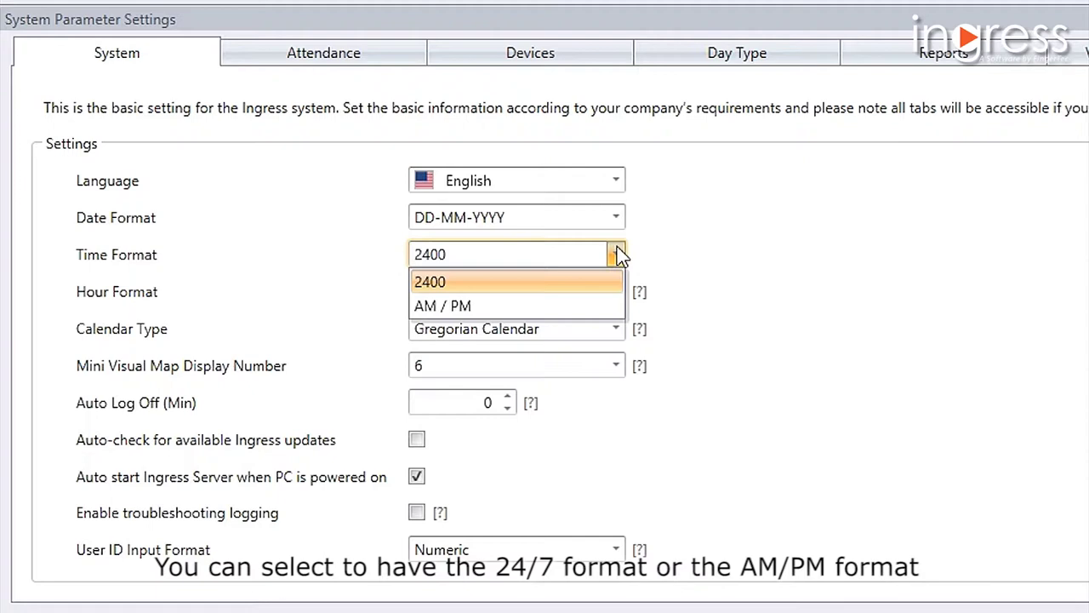
{"action": "left_click", "coordinate": [618, 255]}
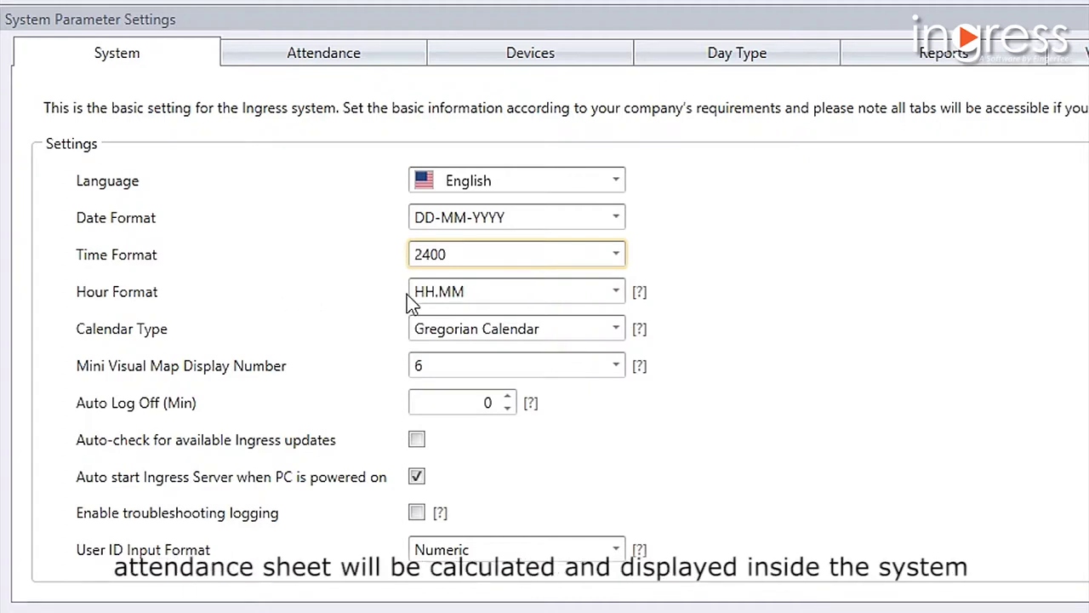
{"action": "left_click", "coordinate": [469, 299]}
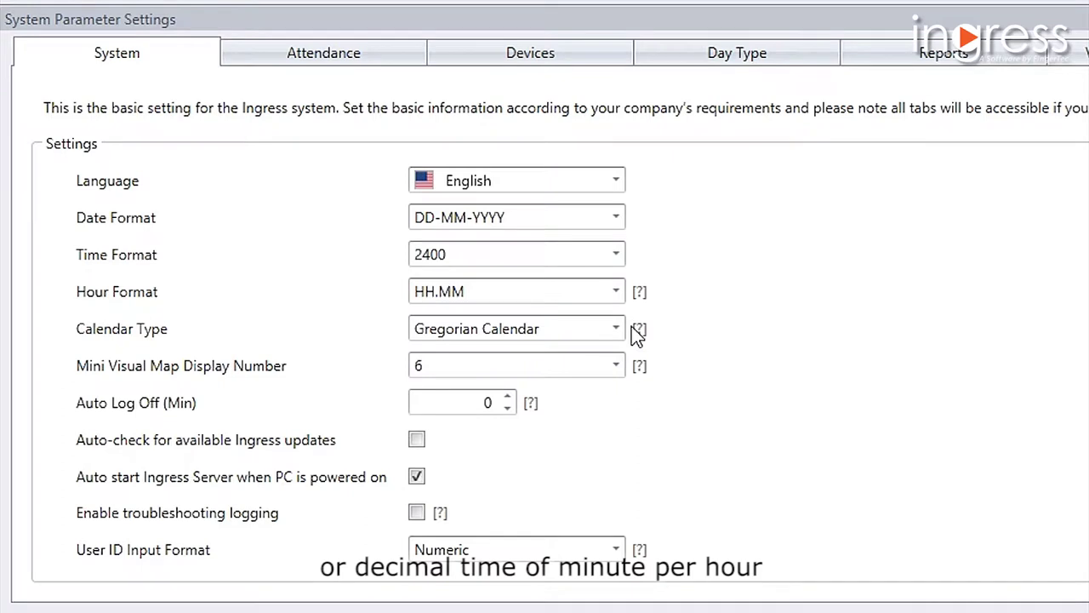
{"action": "left_click", "coordinate": [614, 329]}
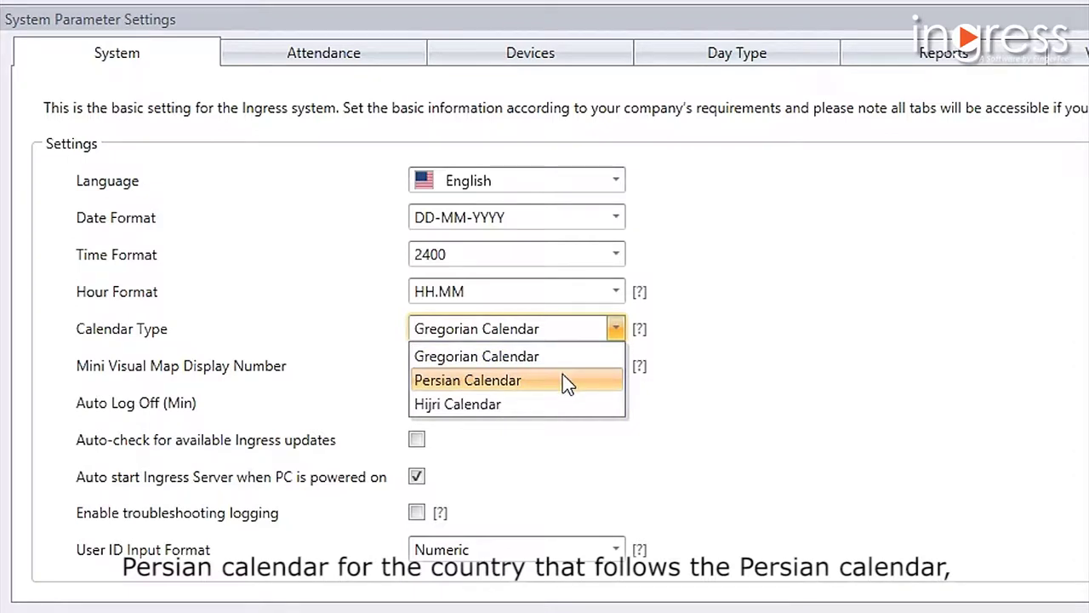
{"action": "left_click", "coordinate": [106, 375]}
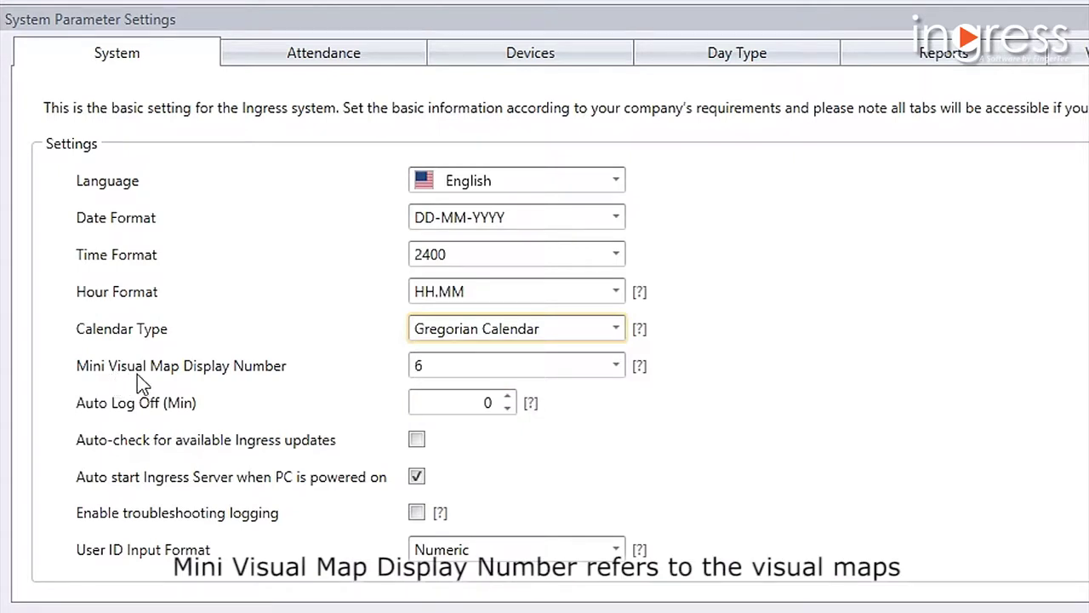
{"action": "left_click", "coordinate": [616, 365]}
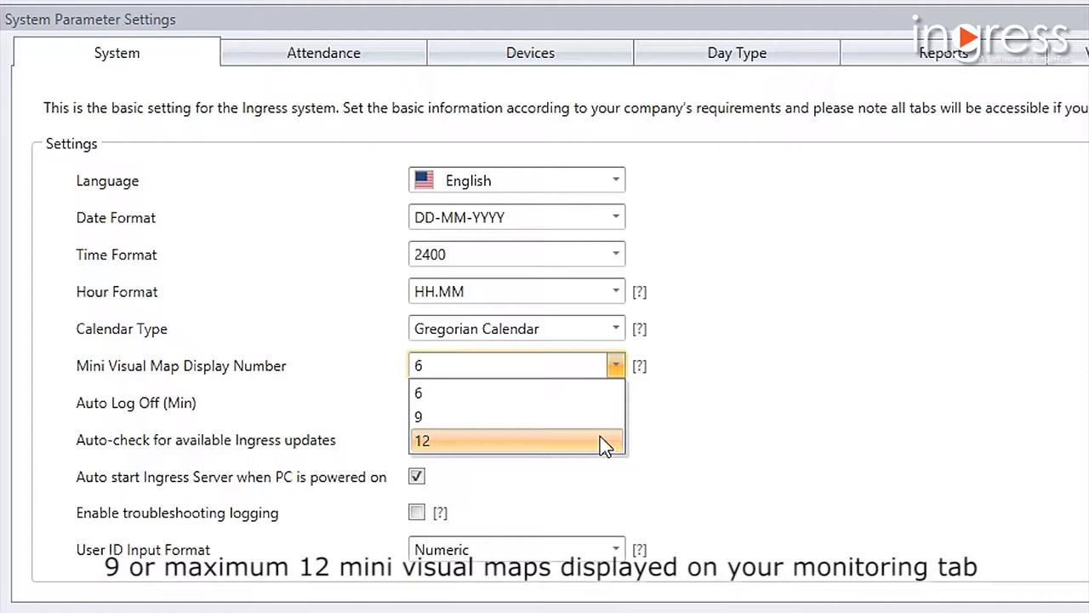
{"action": "left_click", "coordinate": [553, 391]}
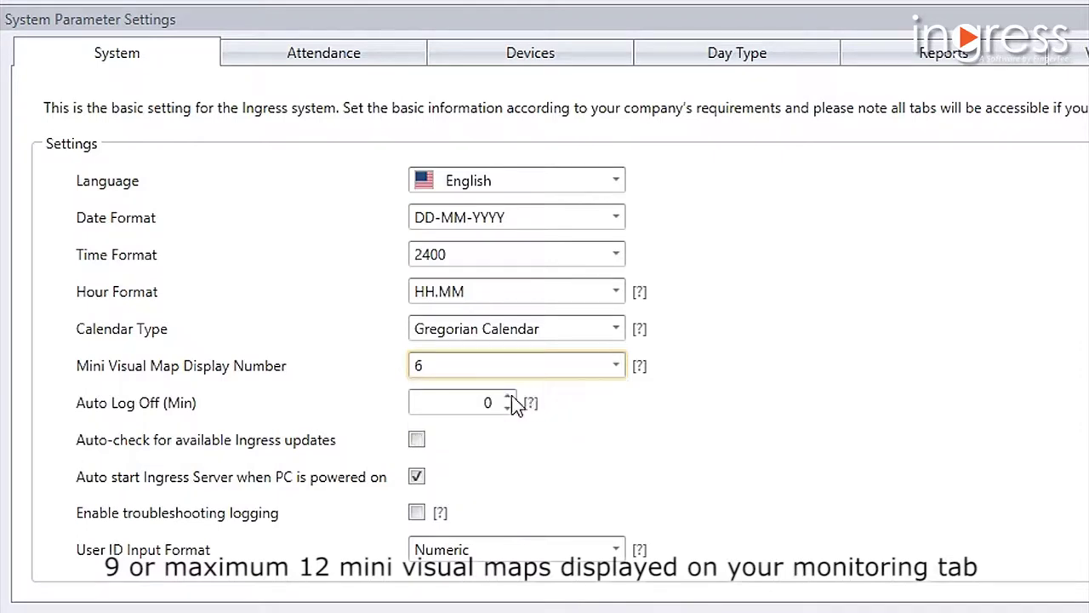
{"action": "left_click", "coordinate": [483, 401]}
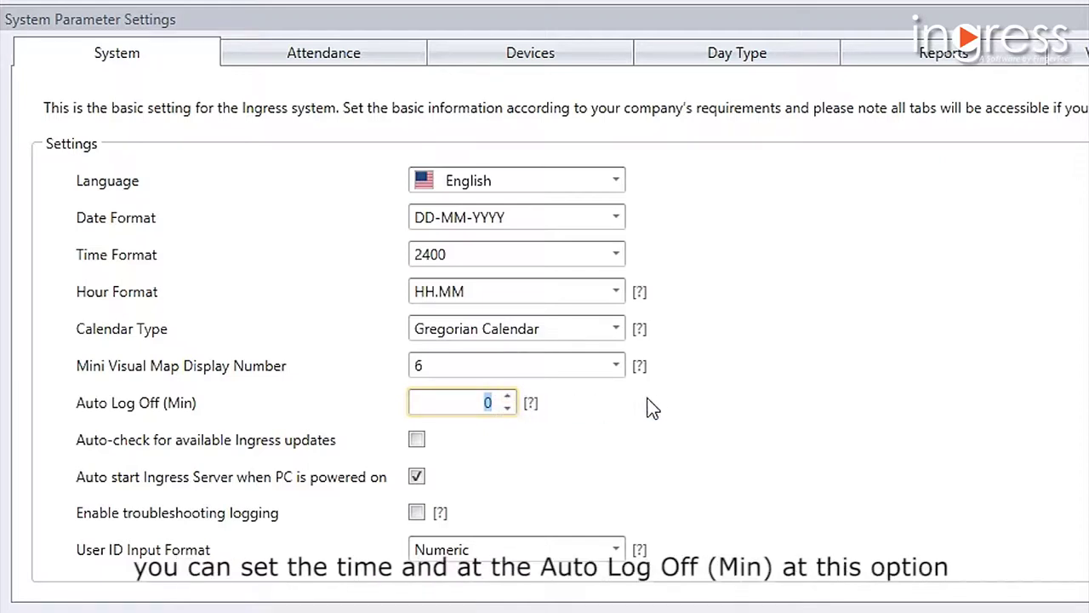
{"action": "left_click", "coordinate": [731, 427]}
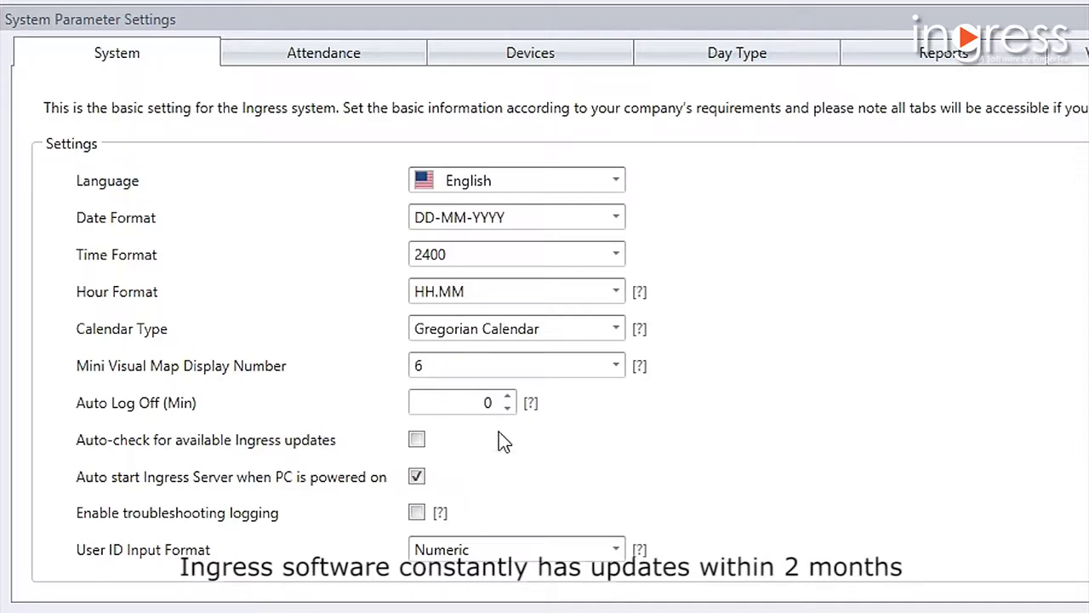
Step: Toggle update checking and server auto-start, then restore both to their original states
{"action": "left_click", "coordinate": [416, 439]}
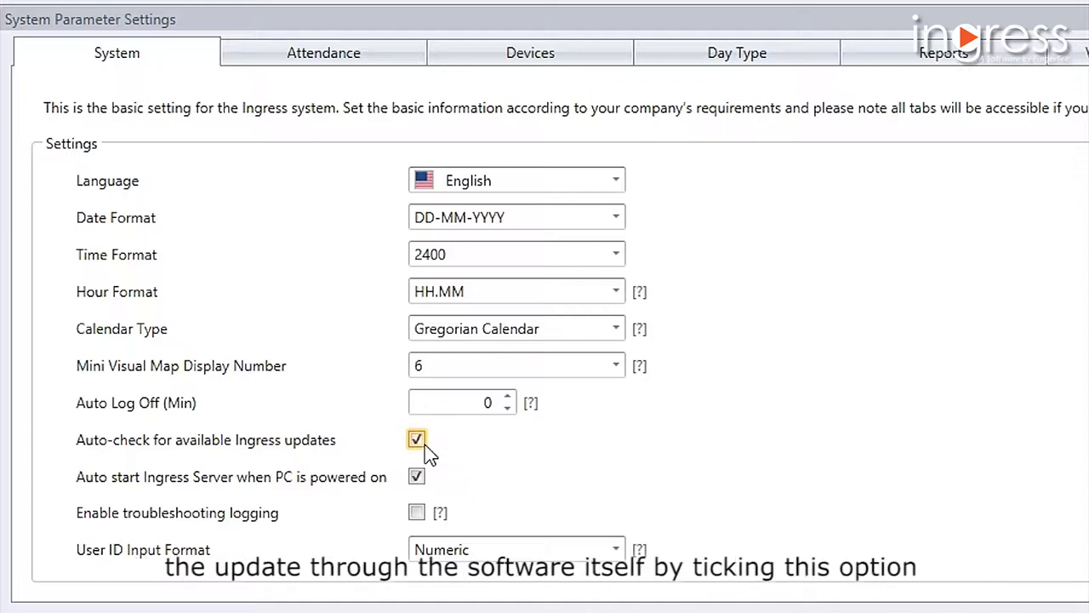
{"action": "left_click", "coordinate": [430, 444]}
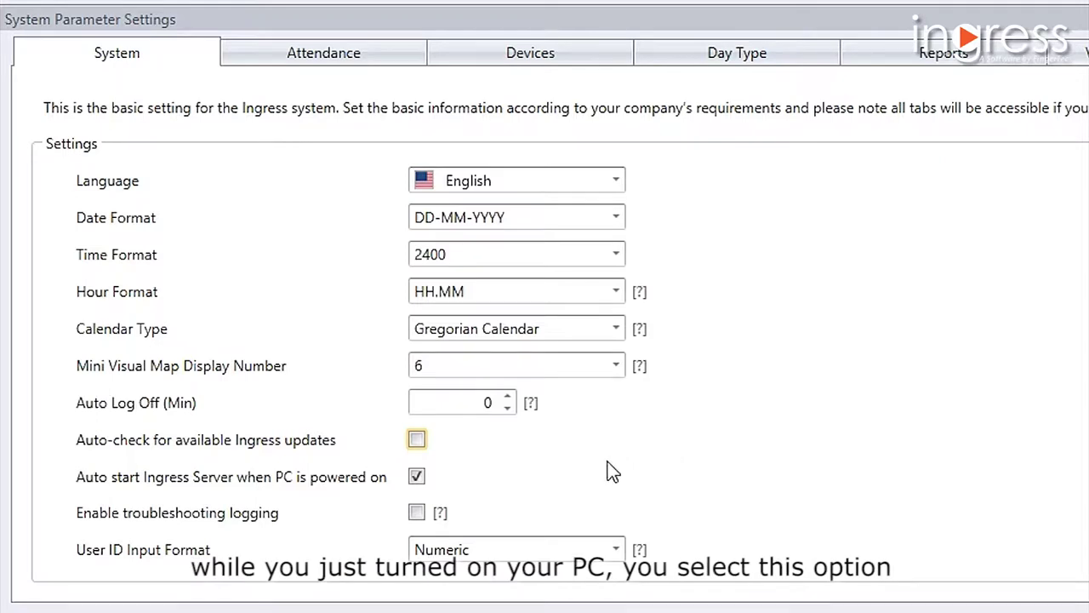
{"action": "left_click", "coordinate": [417, 478]}
{"action": "left_click", "coordinate": [419, 478]}
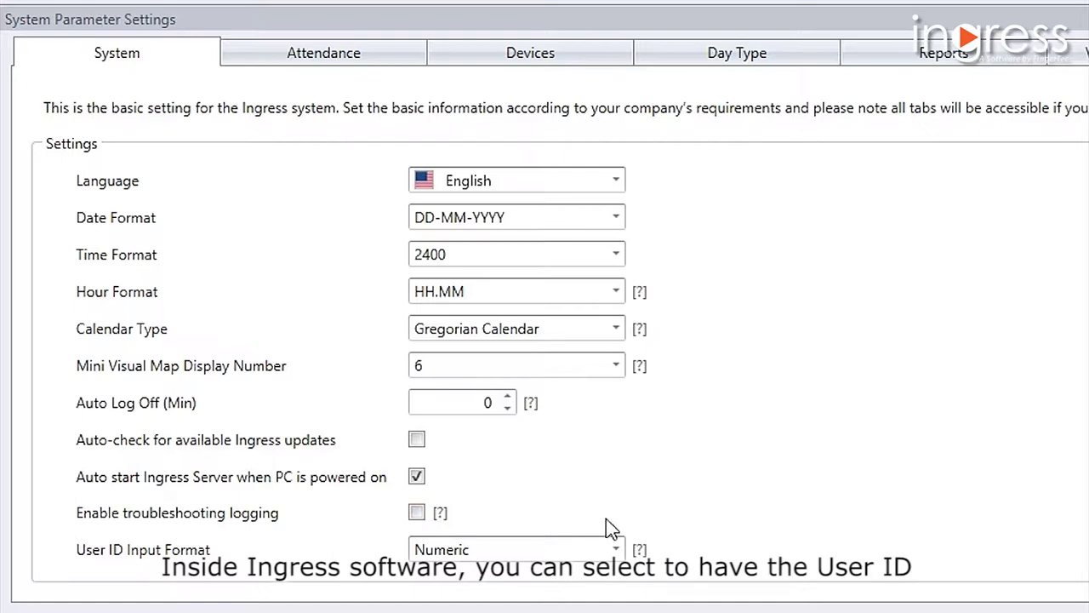
Step: Keep User ID Input Format as Numeric and make the Attendance settings editable
{"action": "left_click", "coordinate": [614, 551]}
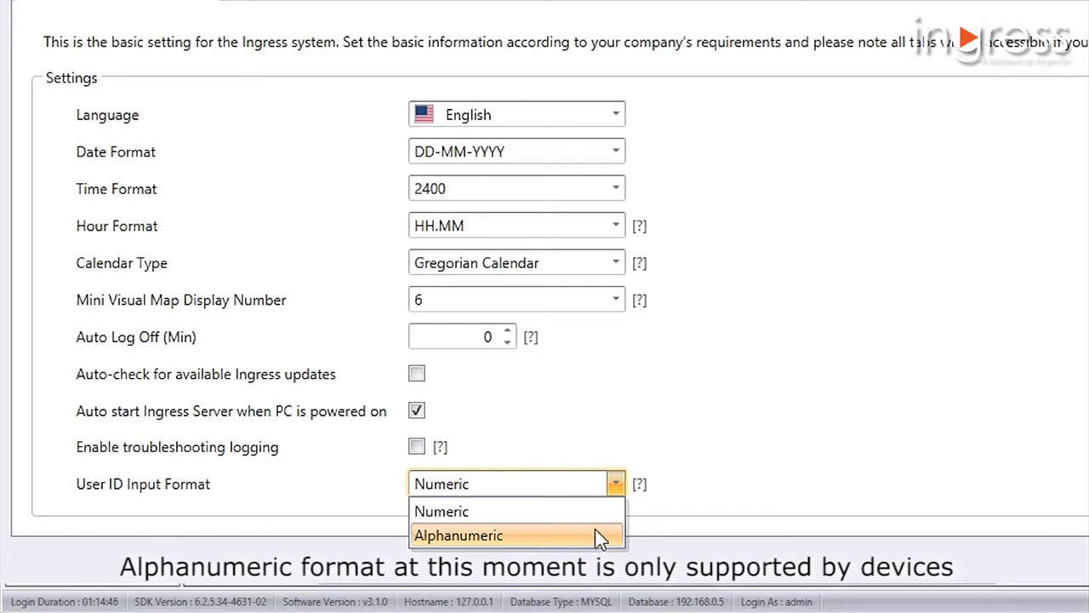
{"action": "left_click", "coordinate": [777, 429]}
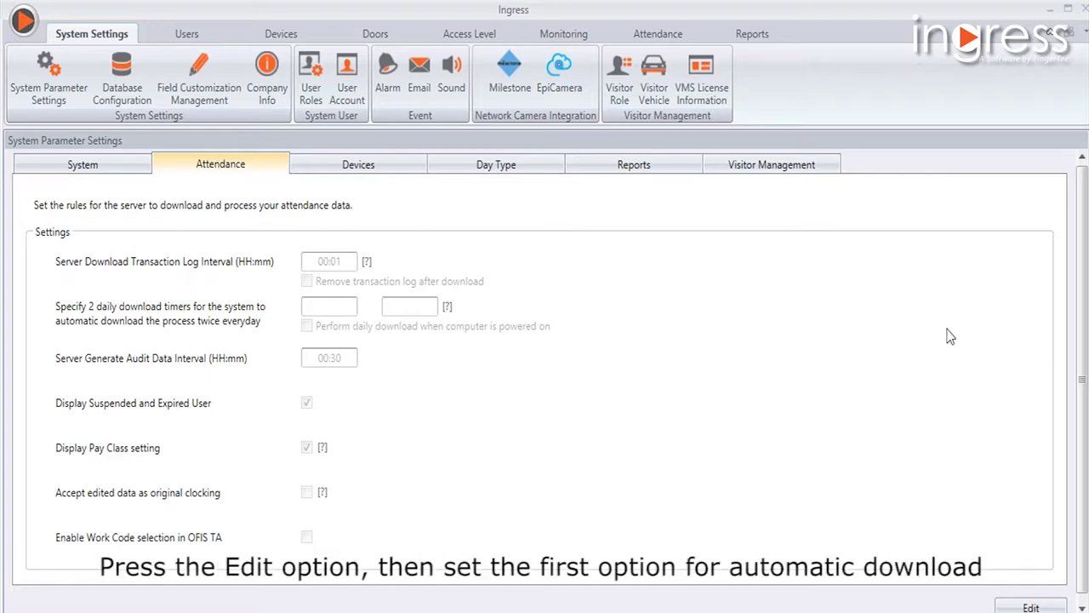
{"action": "left_click", "coordinate": [1009, 603]}
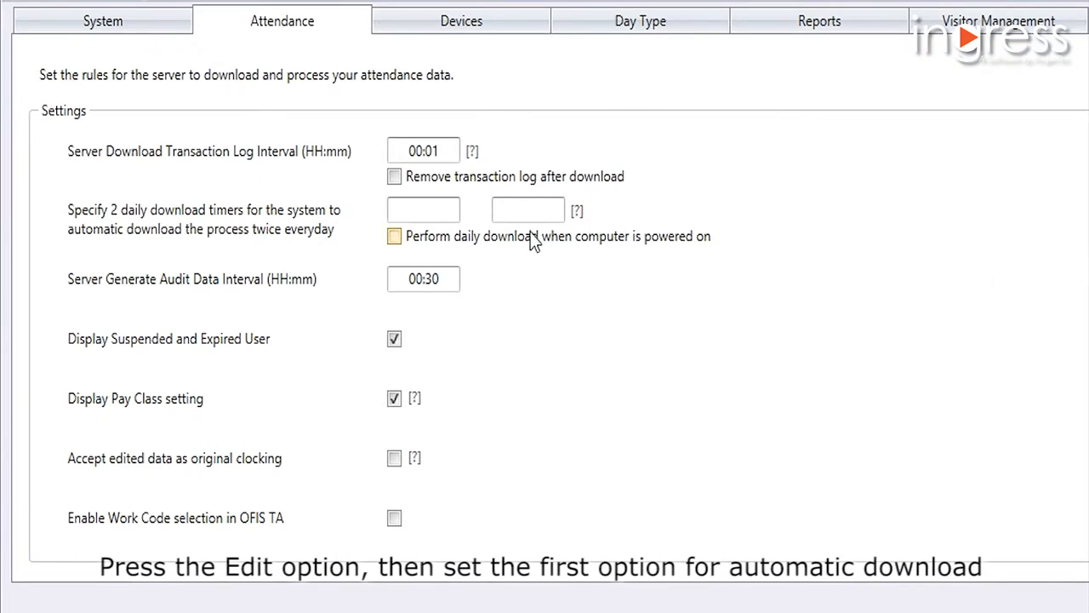
Step: Change the Server Download Transaction Log Interval from 00:01 to 01:00
{"action": "left_click", "coordinate": [445, 148]}
{"action": "left_click_drag", "start_coordinate": [430, 144], "coordinate": [396, 152]}
{"action": "type", "text": "0100"}
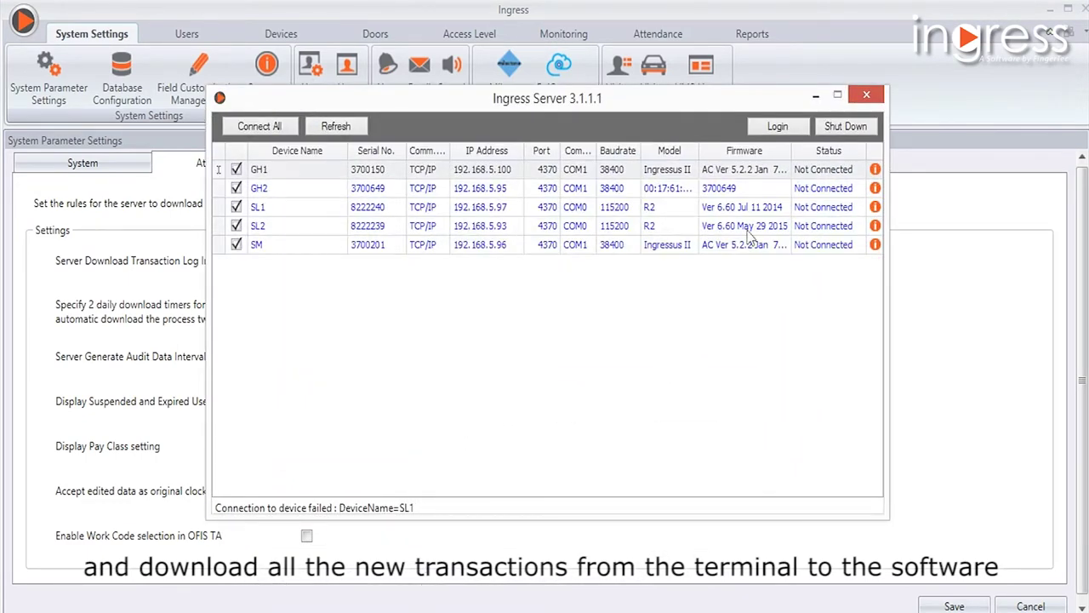
Step: Minimize the Ingress Server window and change the 01:00 download interval to 00:00
{"action": "left_click", "coordinate": [822, 95]}
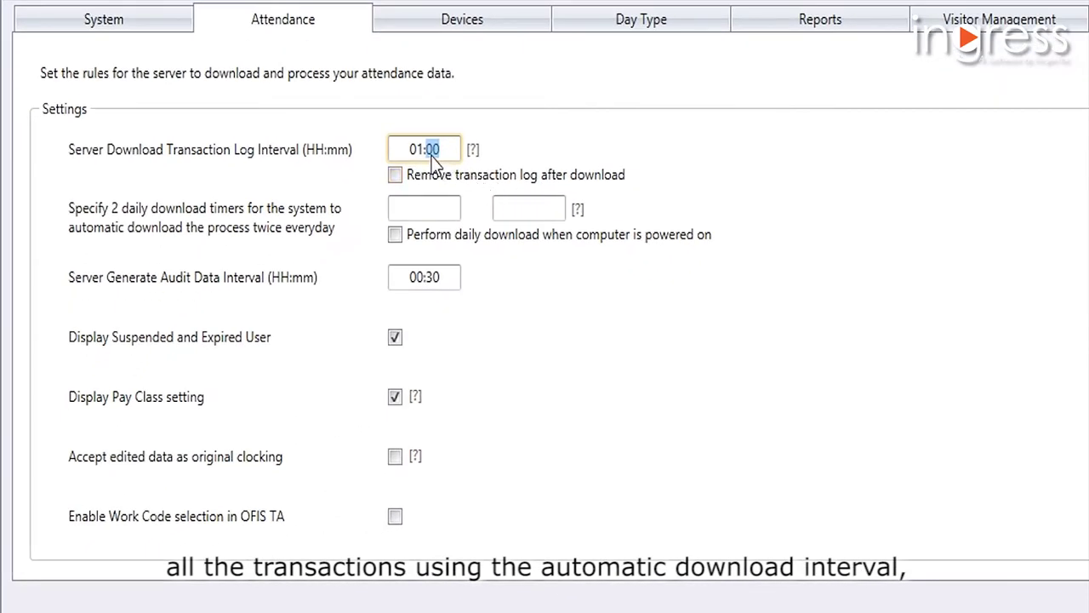
{"action": "left_click_drag", "start_coordinate": [442, 150], "coordinate": [394, 141]}
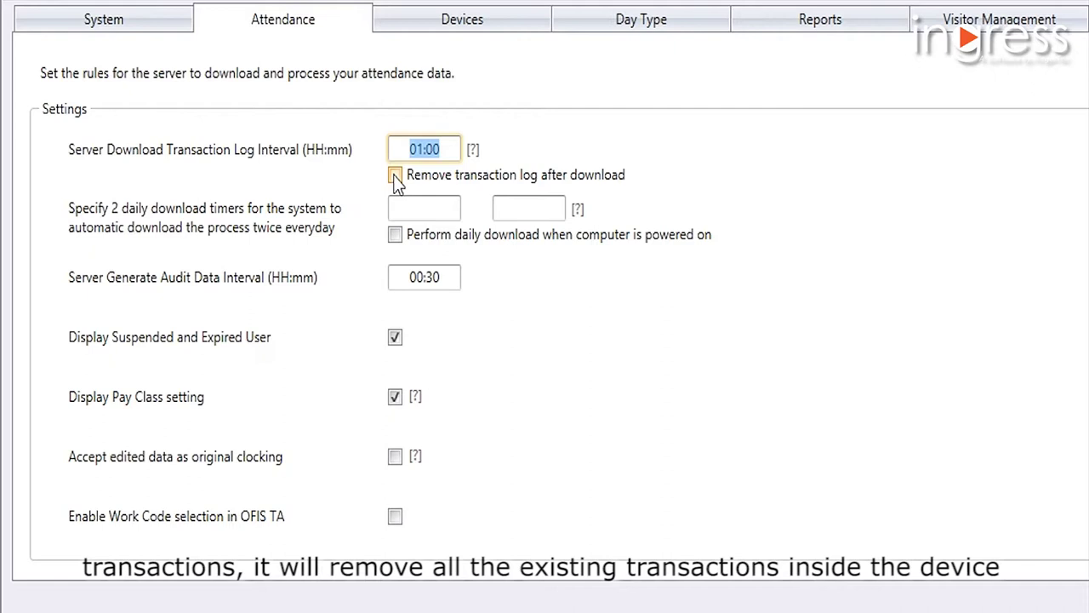
{"action": "key", "text": "Down"}
{"action": "left_click", "coordinate": [418, 208]}
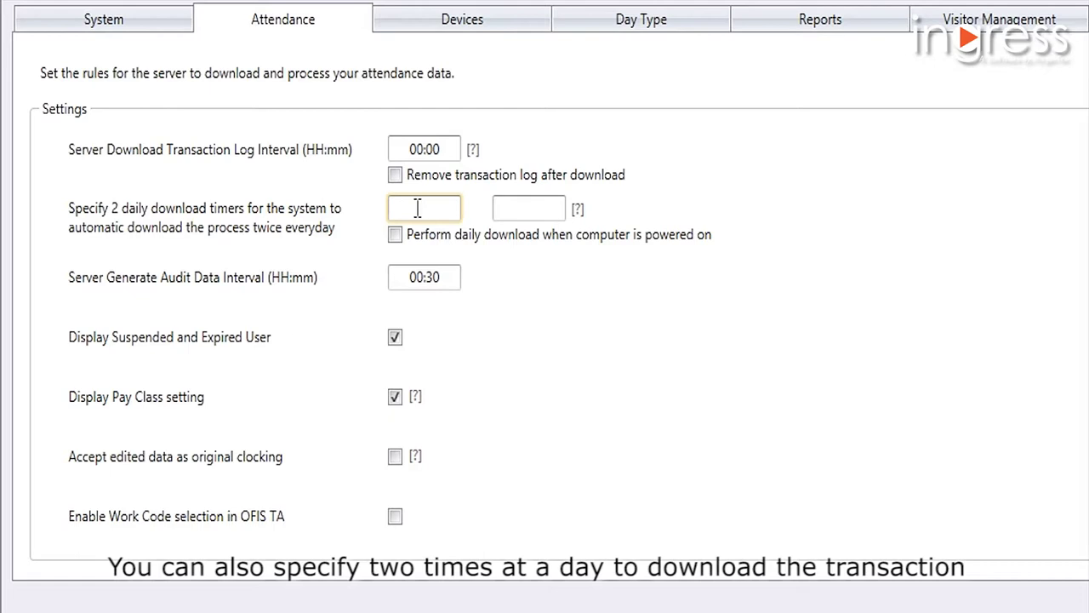
{"action": "type", "text": "00:00"}
{"action": "key", "text": "Tab"}
{"action": "type", "text": "12"}
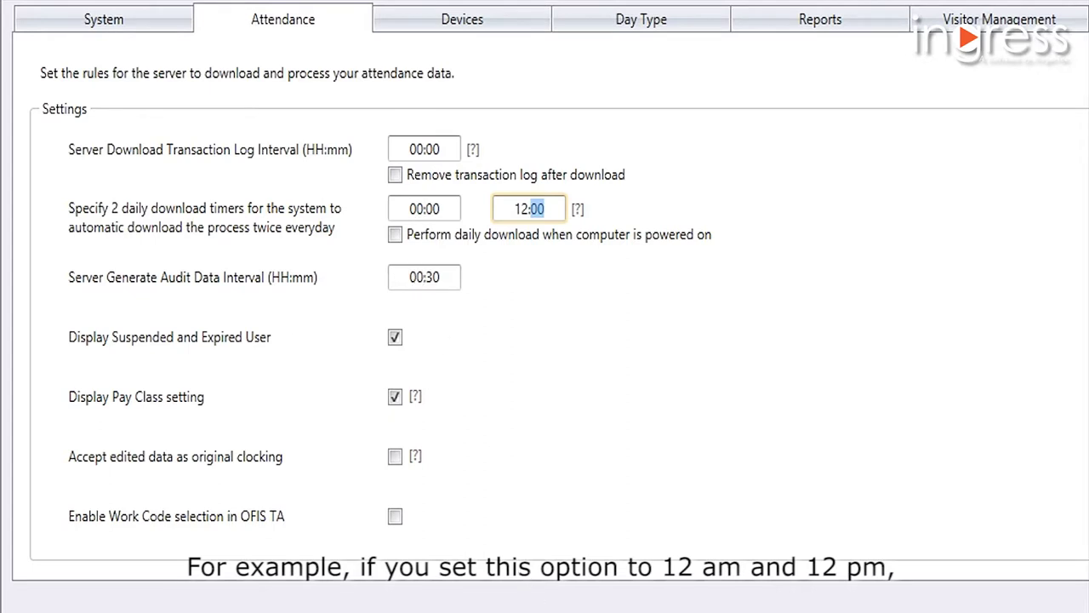
{"action": "key", "text": "Tab"}
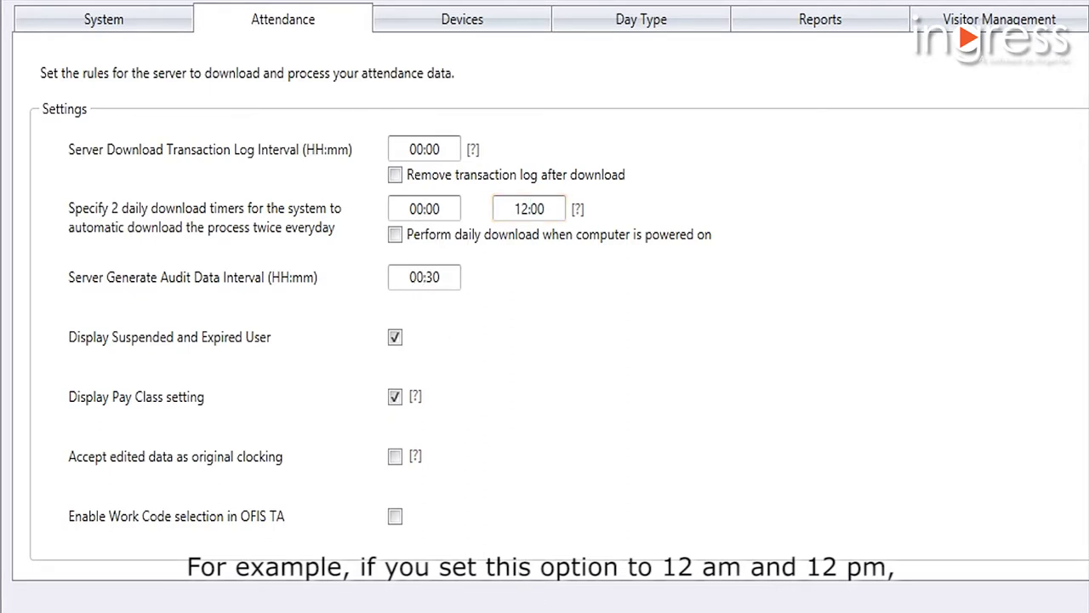
{"action": "key", "text": "Tab"}
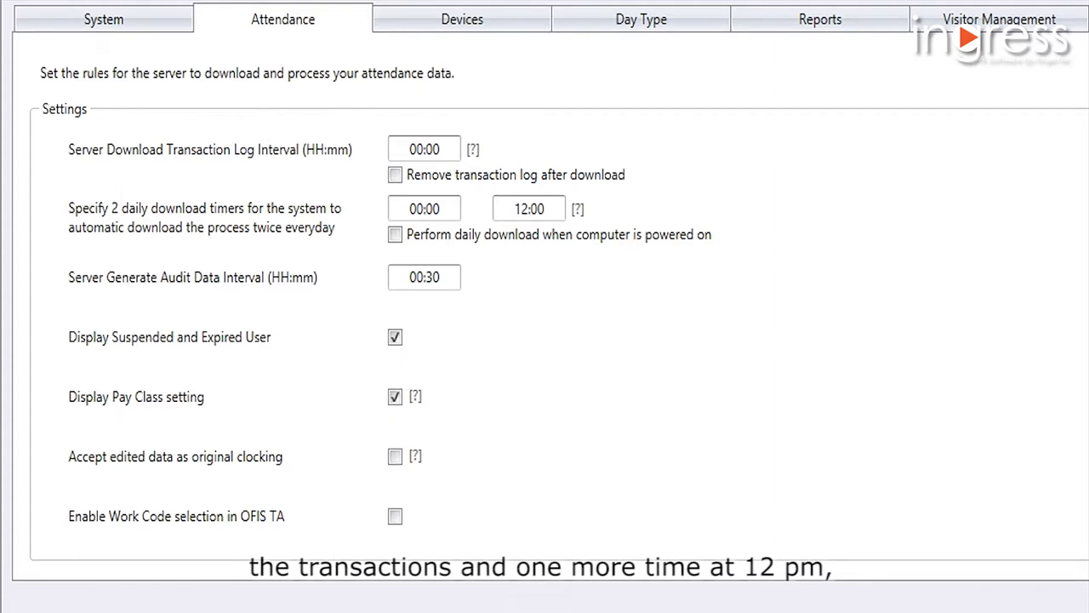
{"action": "key", "text": "shift+Tab"}
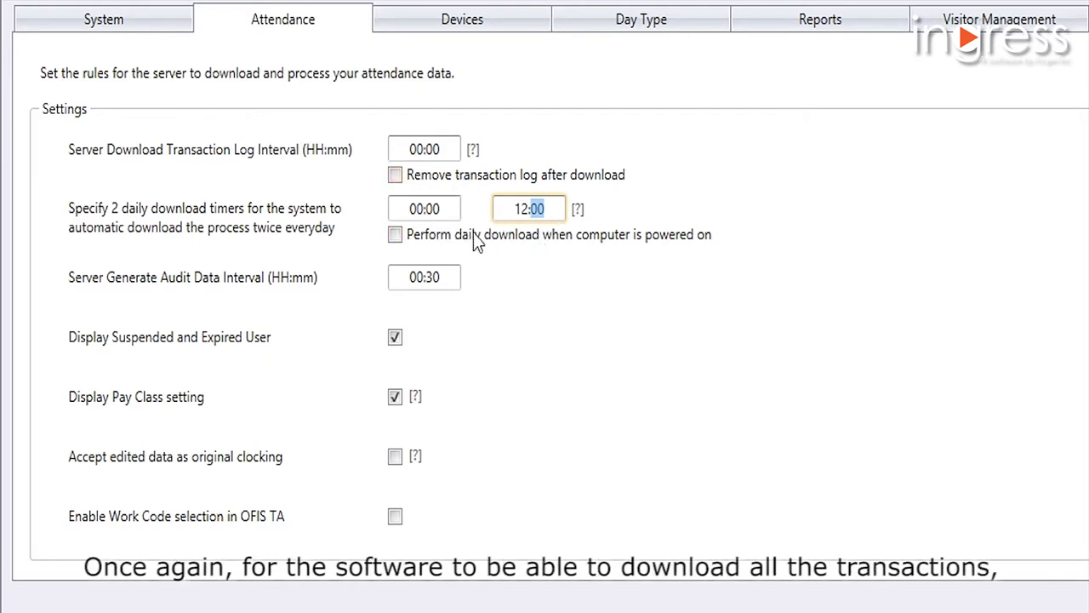
{"action": "left_click", "coordinate": [396, 235]}
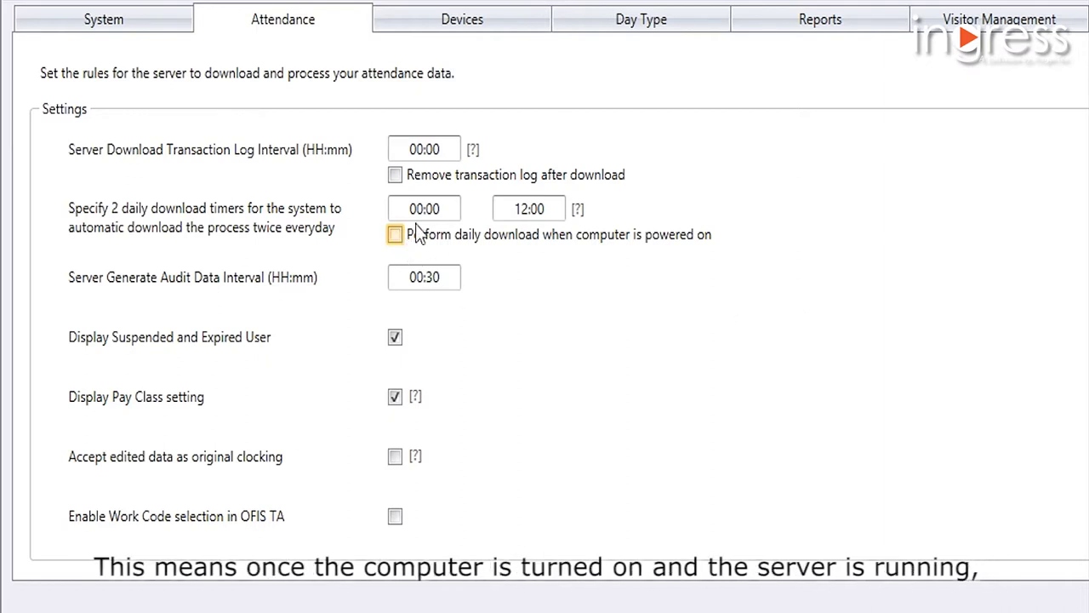
{"action": "left_click_drag", "start_coordinate": [445, 210], "coordinate": [383, 214]}
{"action": "key", "text": "BackSpace"}
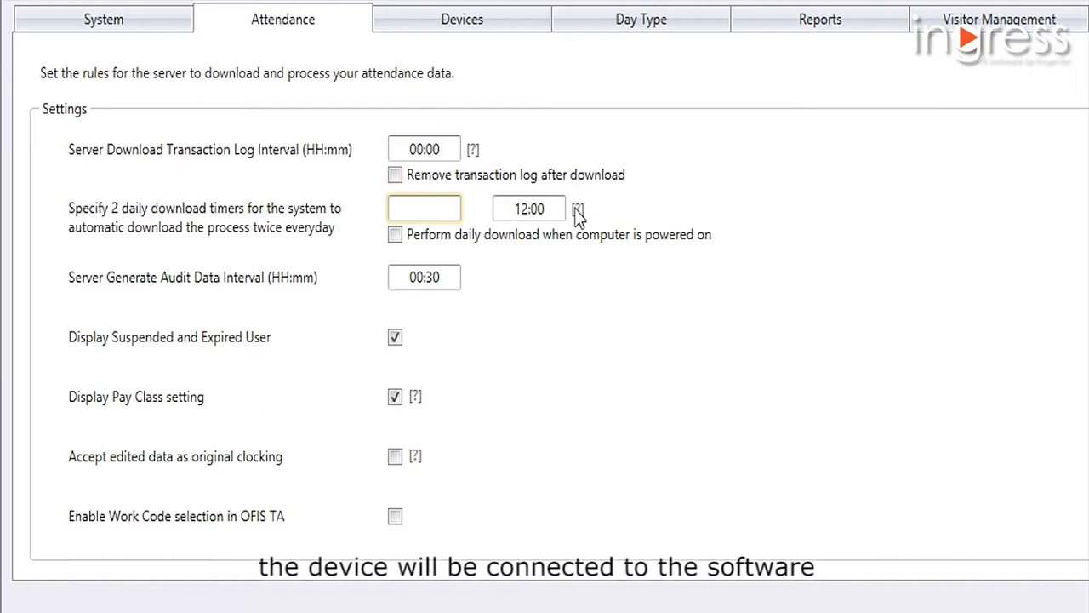
{"action": "left_click", "coordinate": [549, 209]}
{"action": "key", "text": "shift+Left"}
{"action": "key", "text": "shift+Left"}
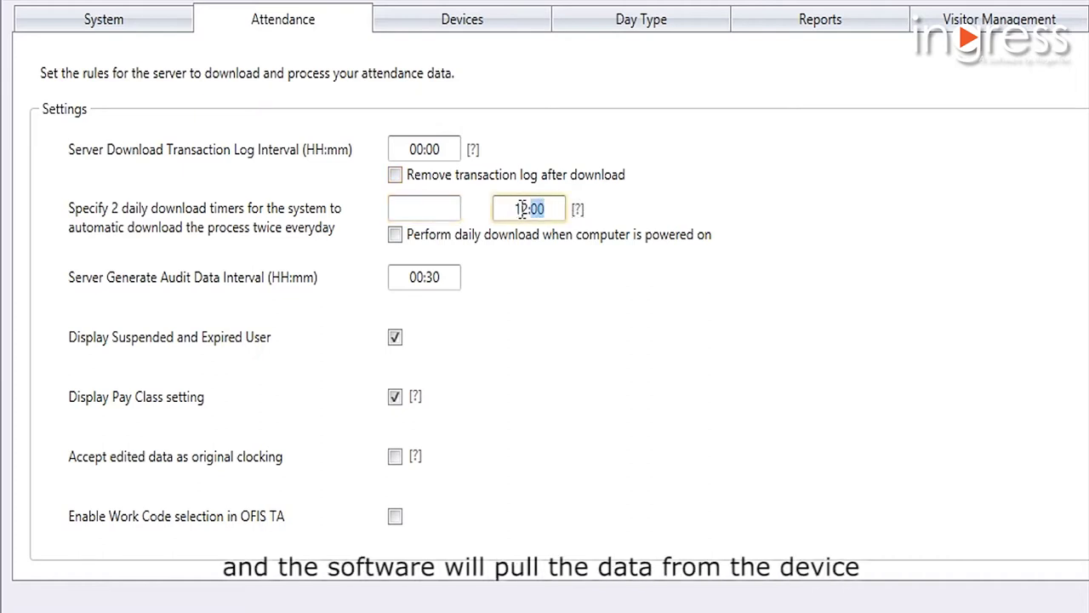
{"action": "key", "text": "BackSpace"}
{"action": "key", "text": "BackSpace"}
{"action": "key", "text": "BackSpace"}
{"action": "key", "text": "BackSpace"}
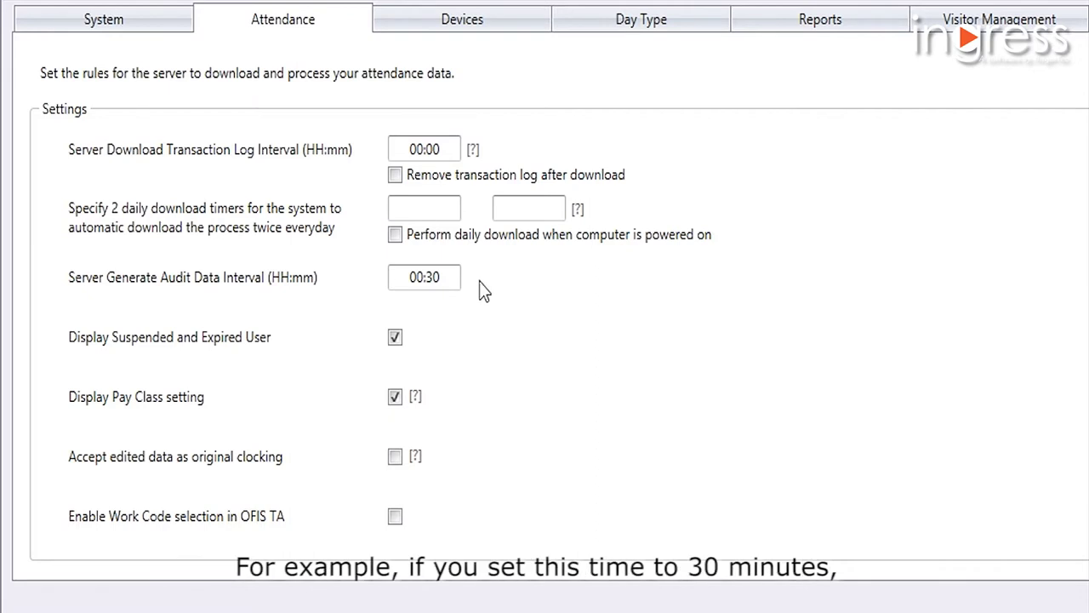
Step: Change the Server Generate Audit Data Interval from 00:30 to 00:00
{"action": "left_click_drag", "start_coordinate": [458, 277], "coordinate": [395, 281]}
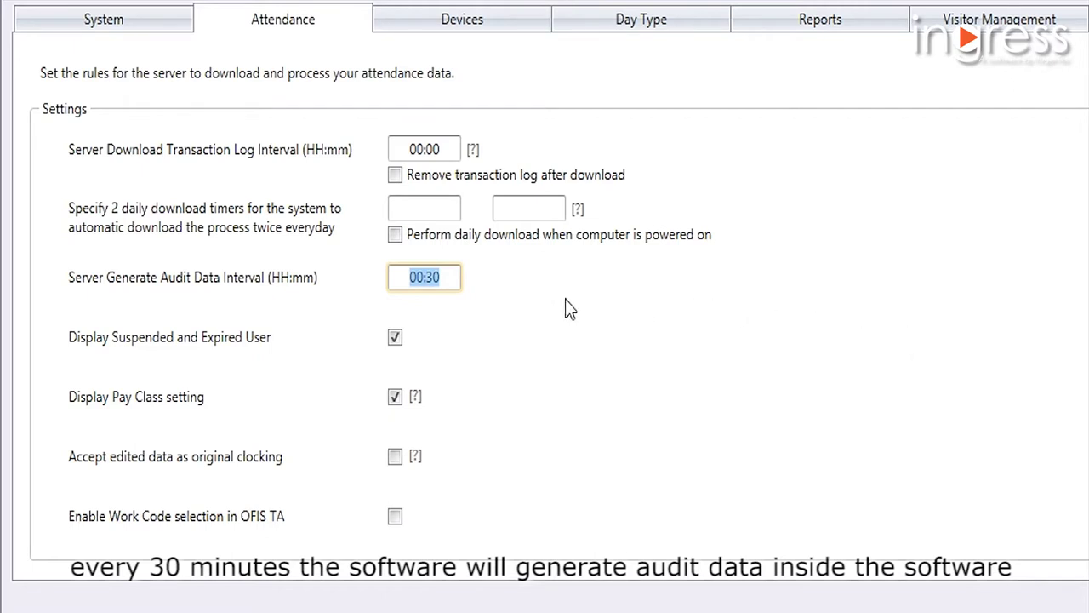
{"action": "key", "text": "Delete"}
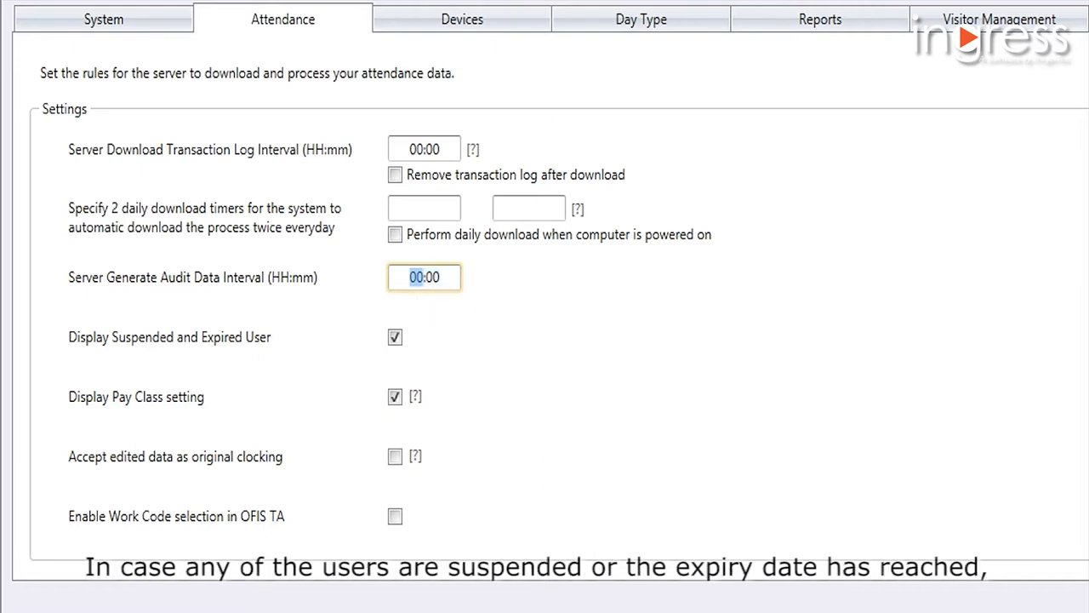
{"action": "left_click", "coordinate": [713, 400]}
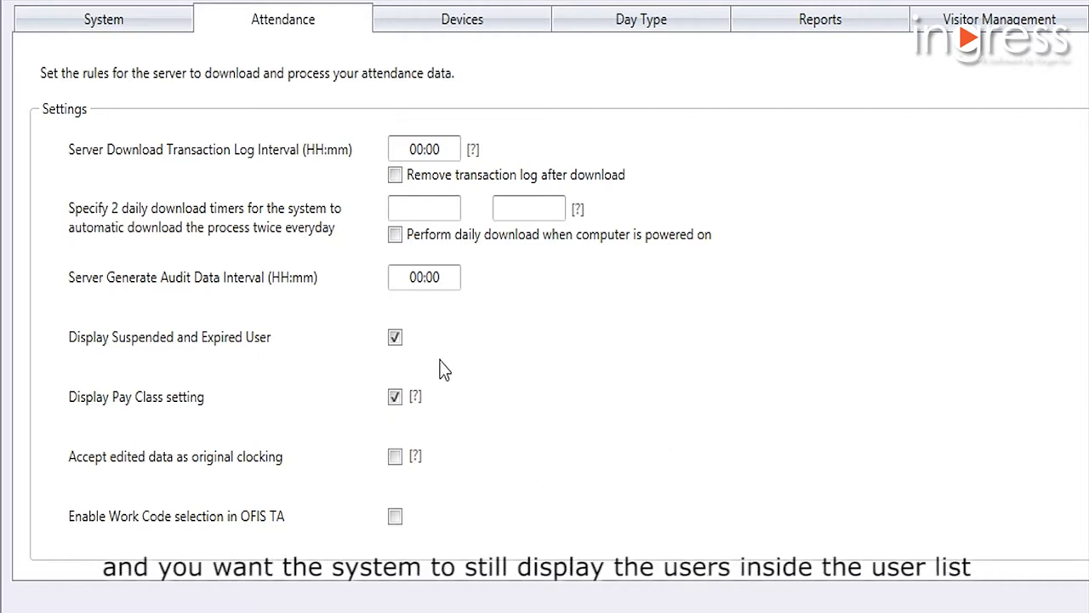
Step: Untick Display Suspended and Expired User and Display Pay Class setting
{"action": "left_click", "coordinate": [396, 340]}
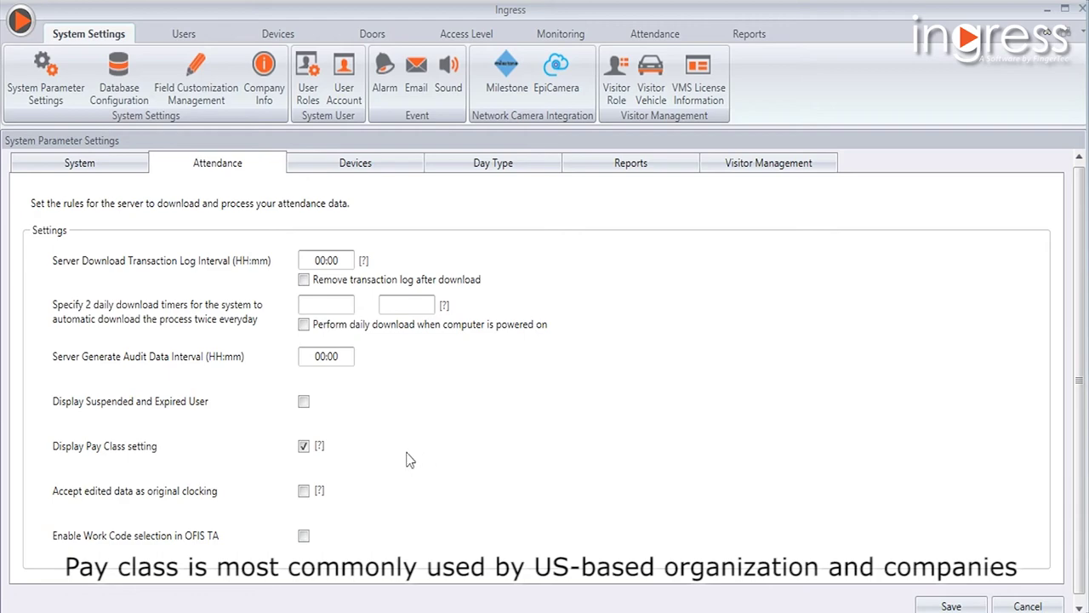
{"action": "left_click", "coordinate": [304, 450]}
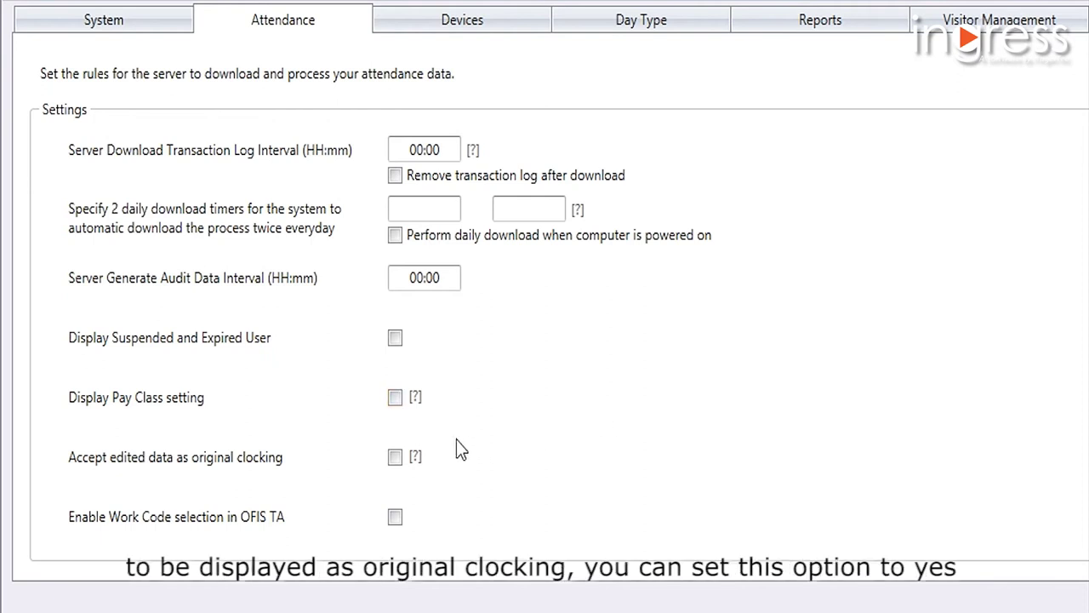
{"action": "left_click", "coordinate": [398, 464]}
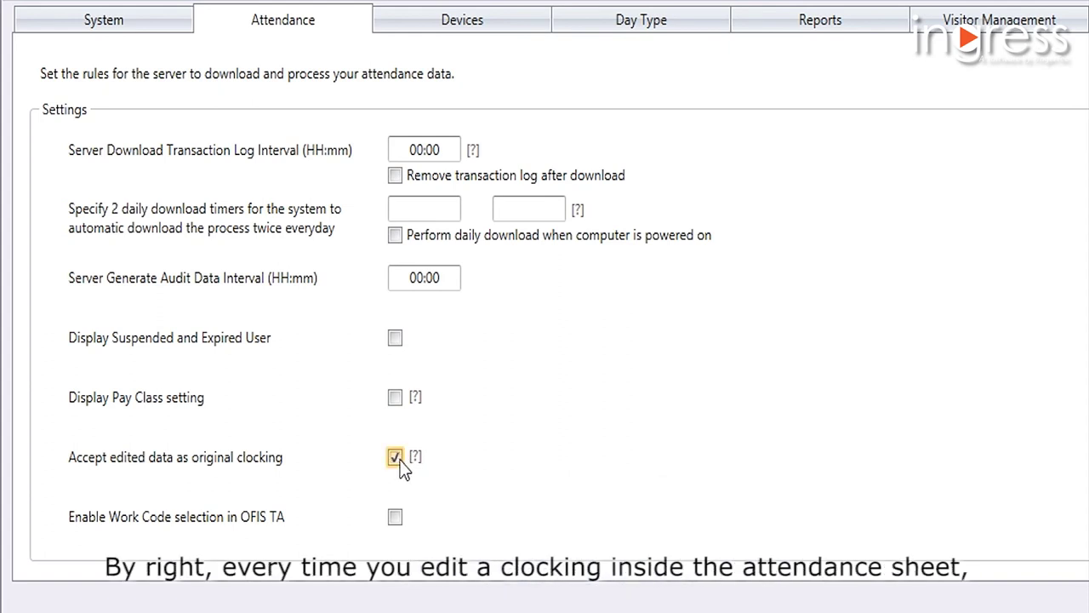
{"action": "left_click", "coordinate": [400, 459]}
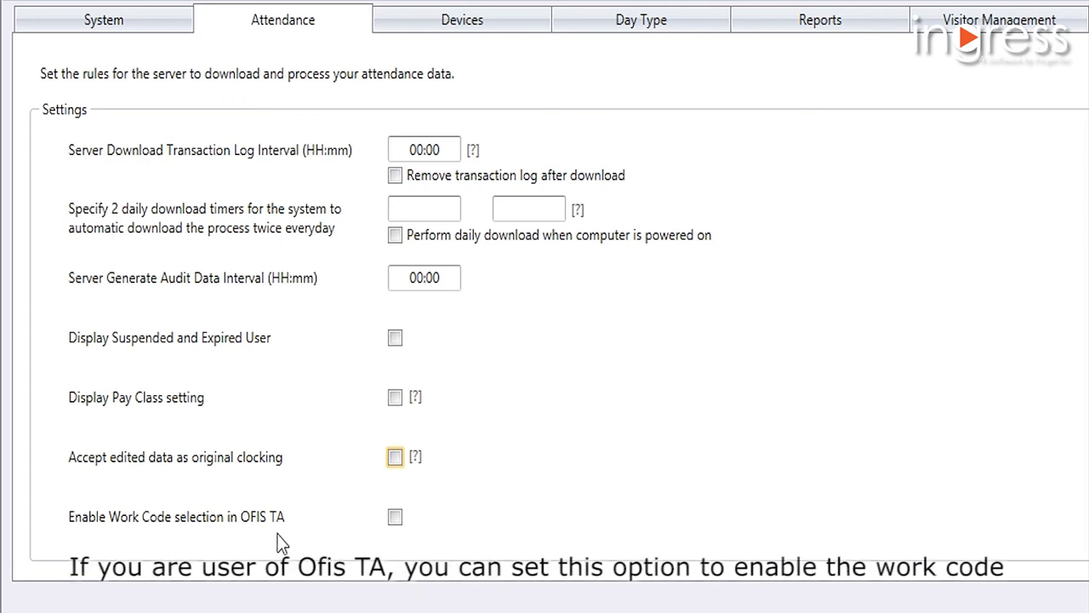
{"action": "left_click", "coordinate": [395, 519]}
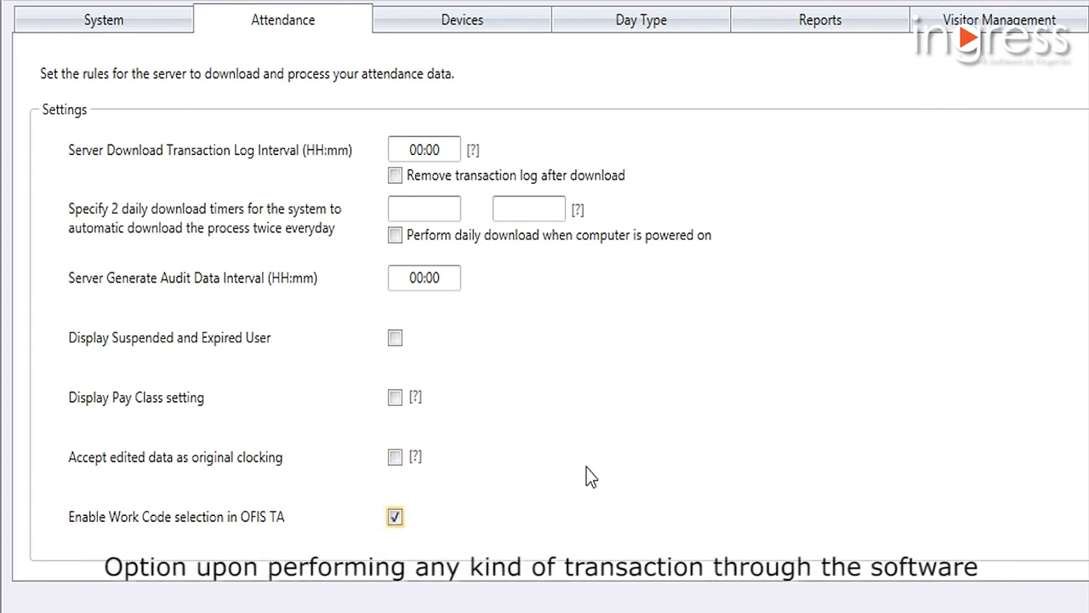
{"action": "left_click", "coordinate": [394, 516]}
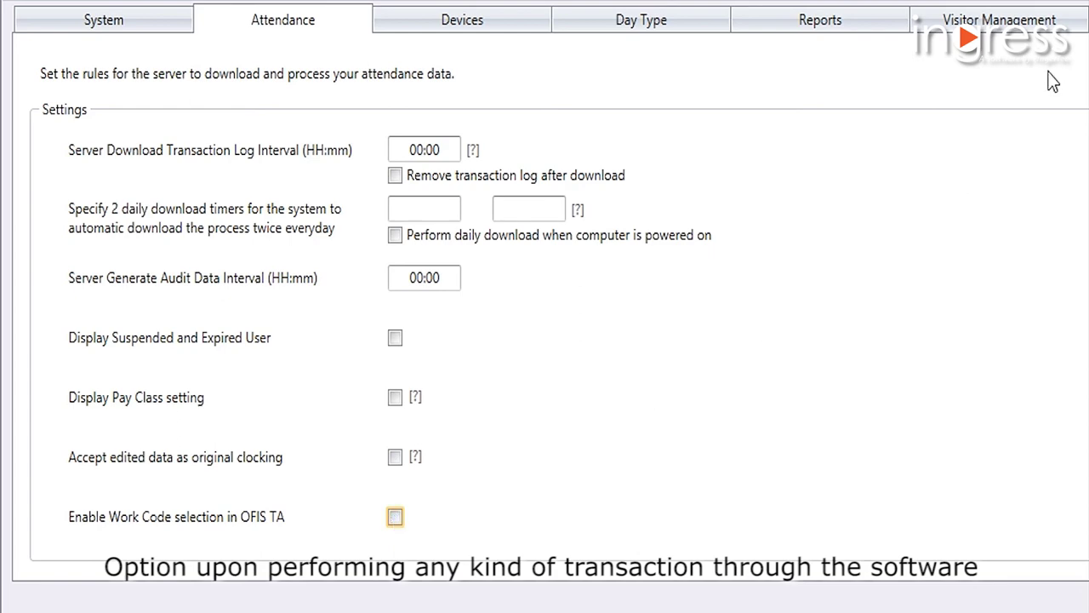